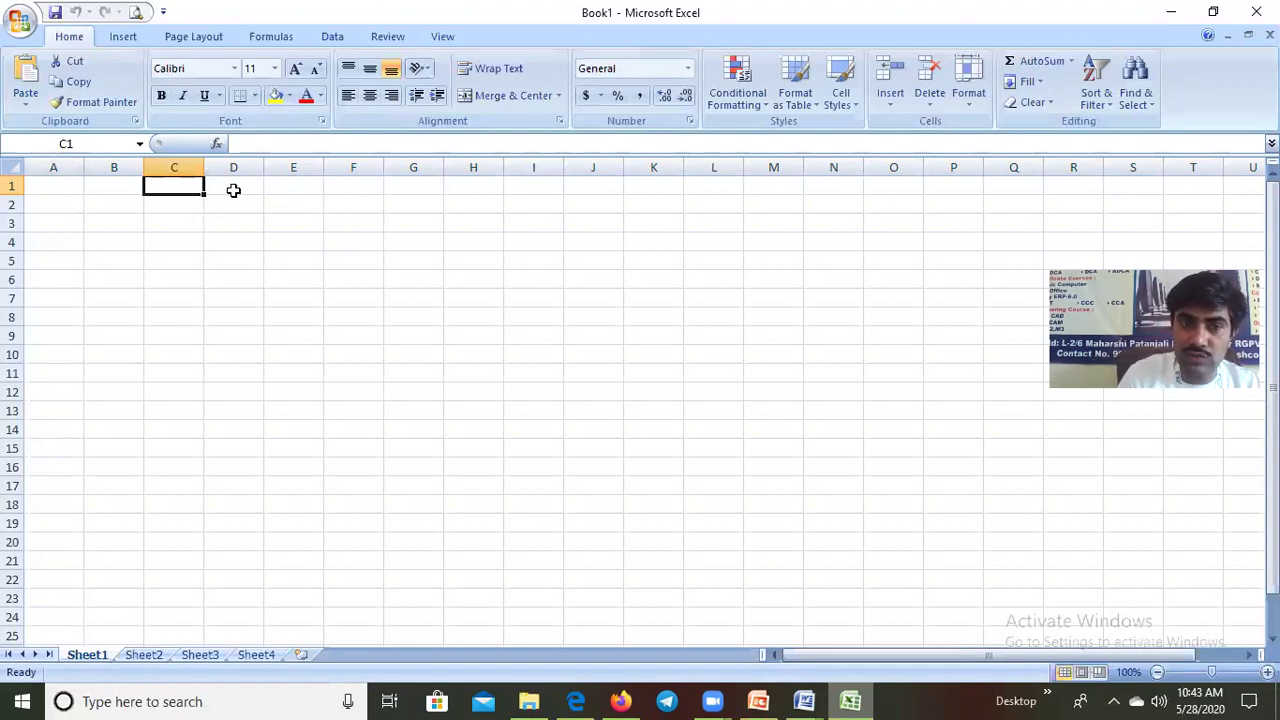
- Examine the worksheet grid by selecting single cells in rows 1 and 2, the entire row 1 and column A
left_click(230, 190)
left_click(47, 188)
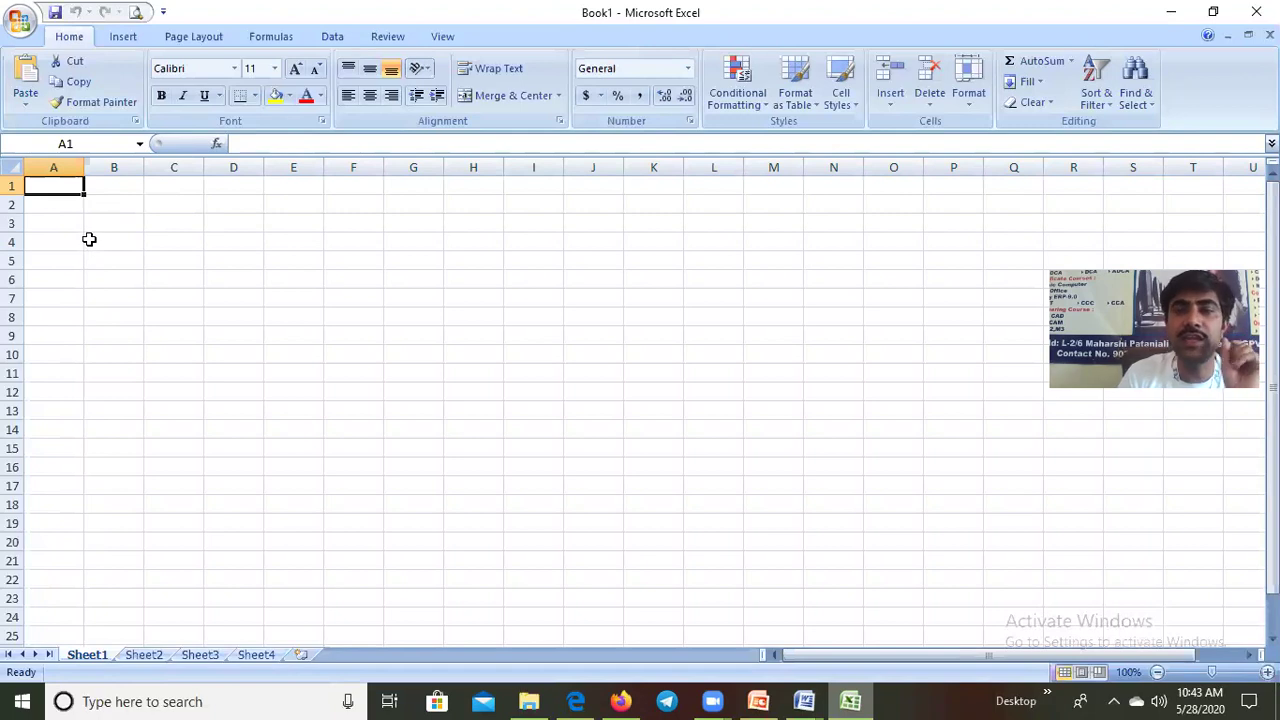
left_click(69, 203)
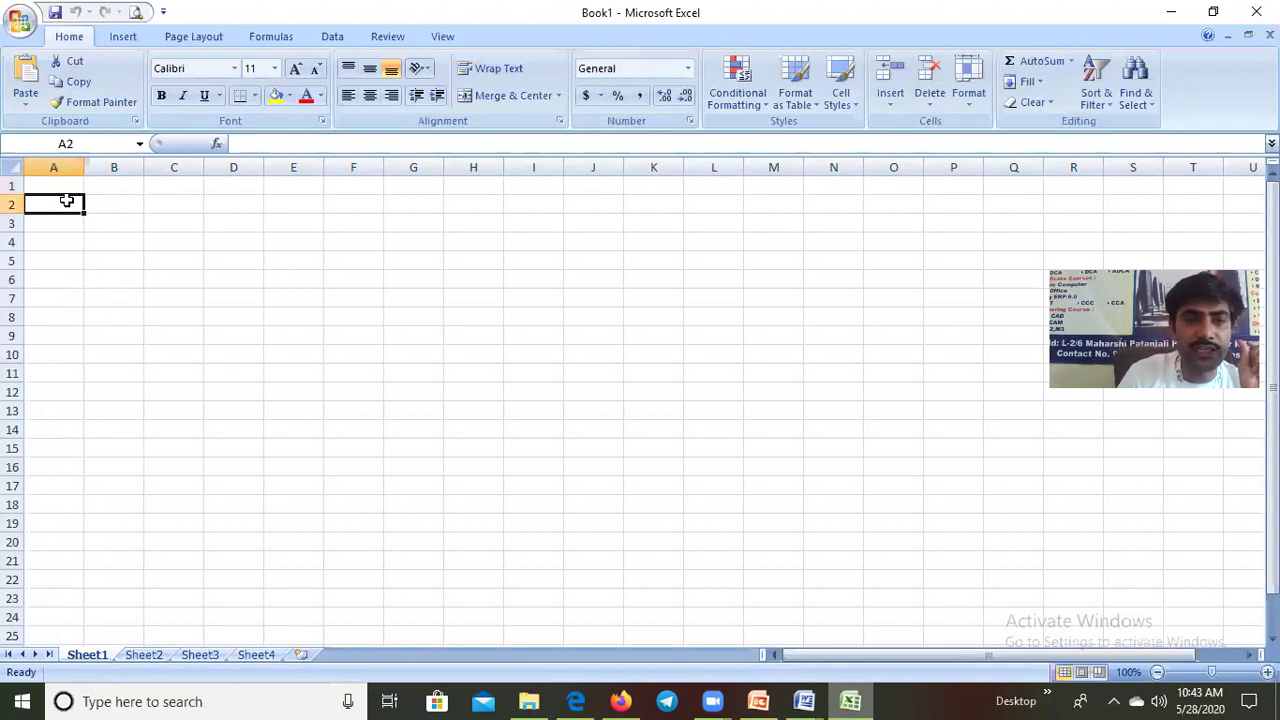
left_click(100, 205)
left_click(172, 200)
left_click(225, 204)
left_click(280, 202)
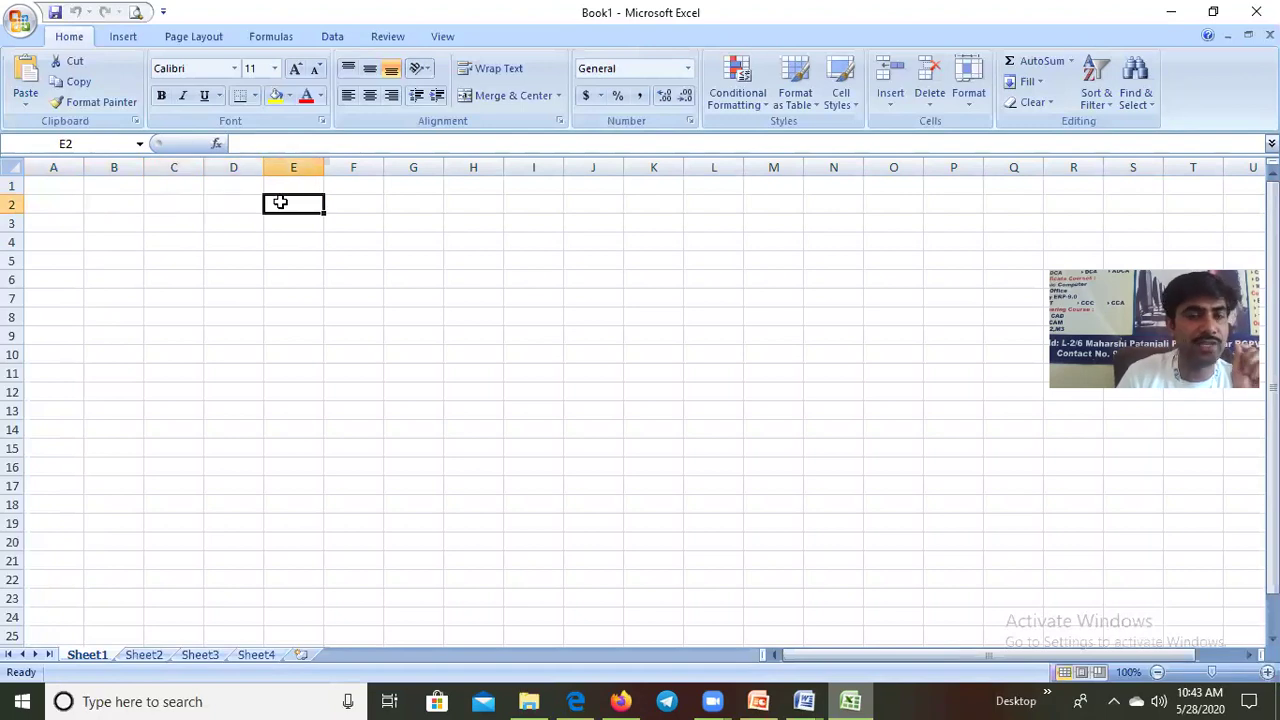
left_click(14, 185)
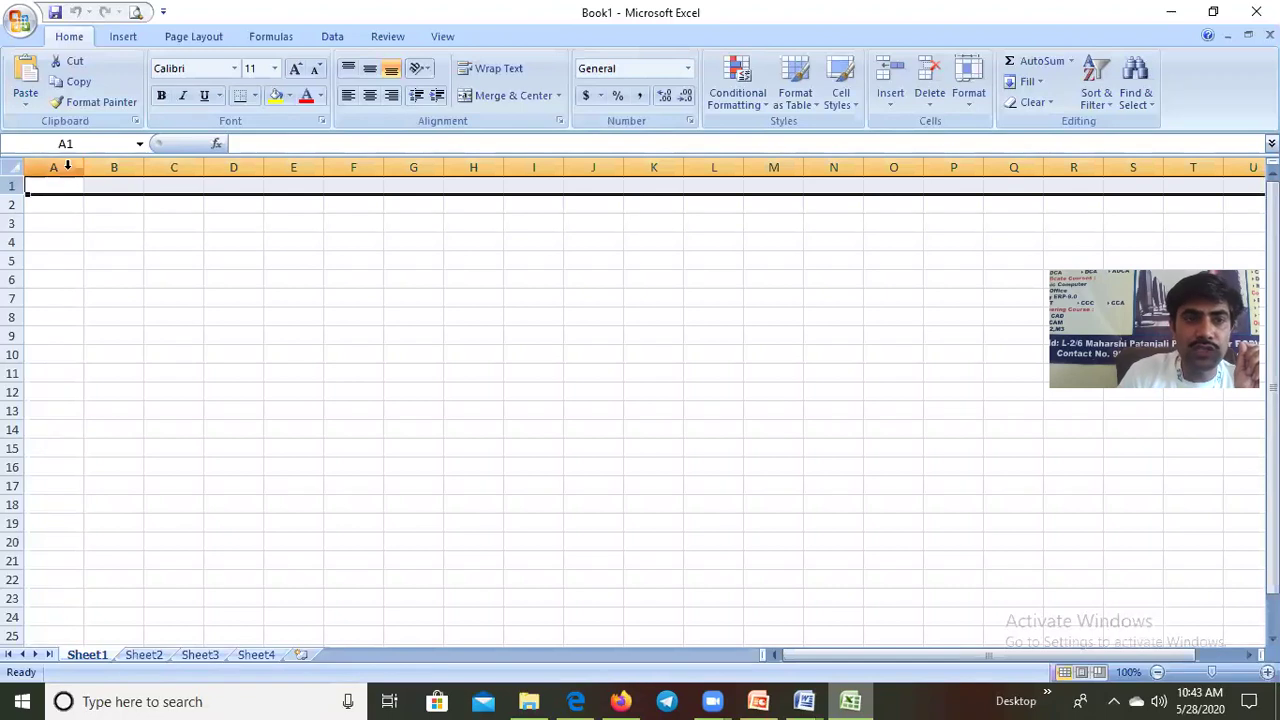
left_click(66, 166)
left_click(96, 203)
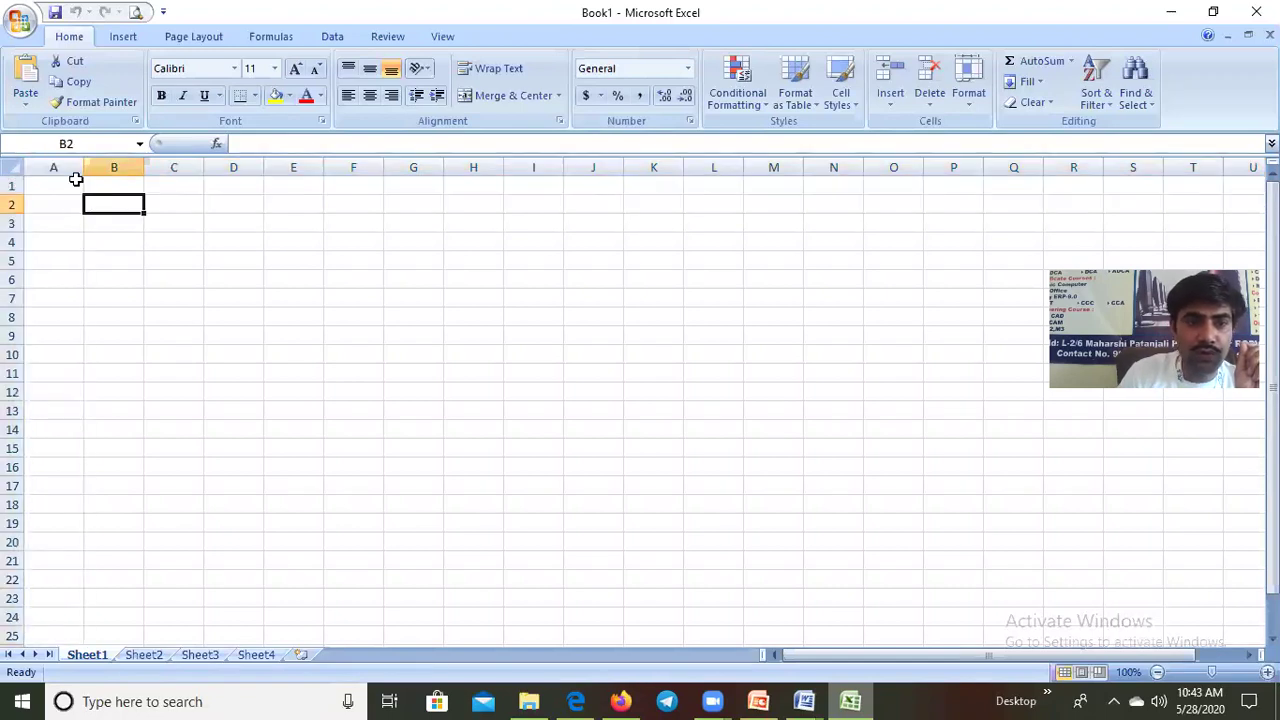
left_click(57, 186)
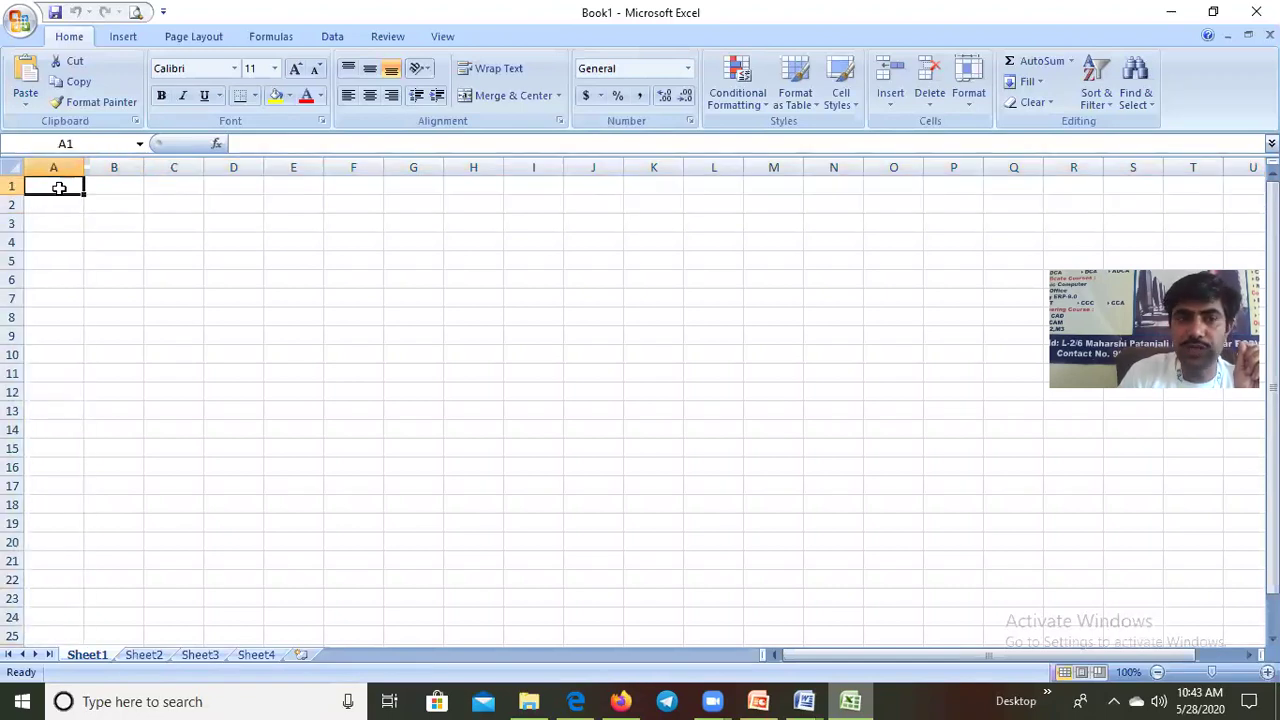
- Inspect the individual cells in the block A1:B2 by selecting them one after another
left_click(104, 203)
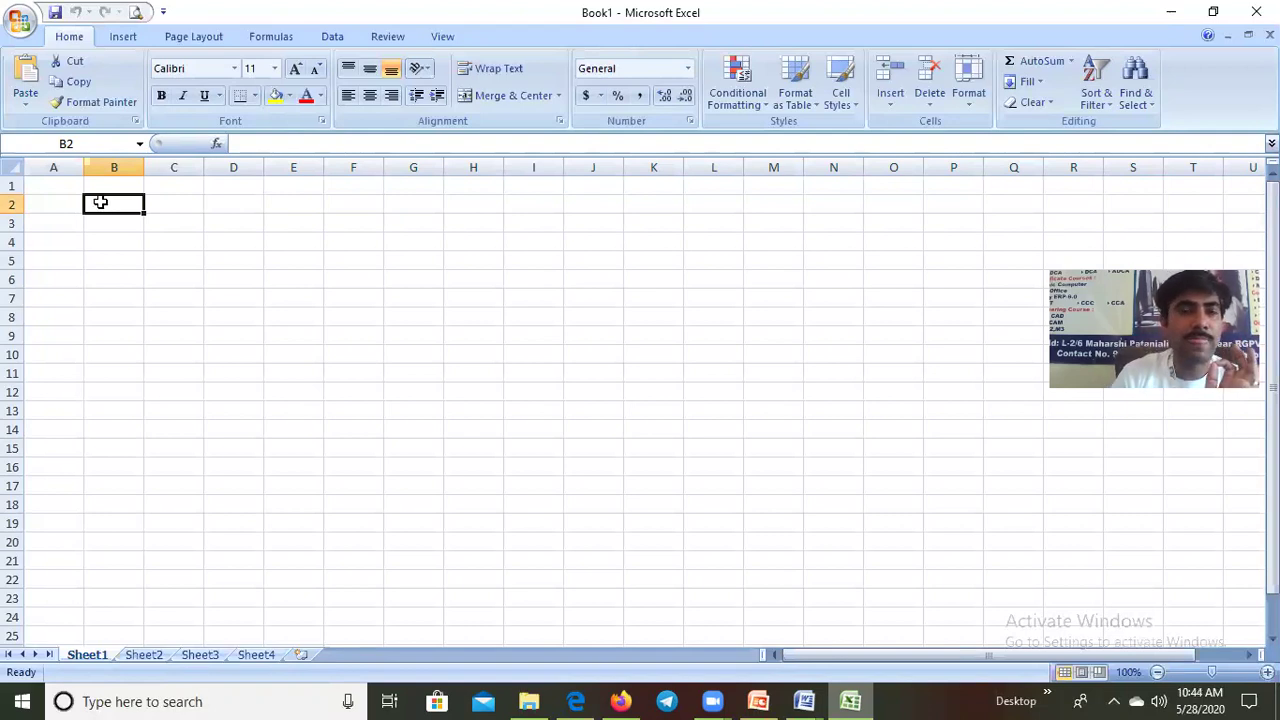
left_click(95, 186)
left_click(70, 203)
left_click(63, 189)
left_click(92, 198)
left_click(106, 185)
left_click(76, 206)
left_click(104, 203)
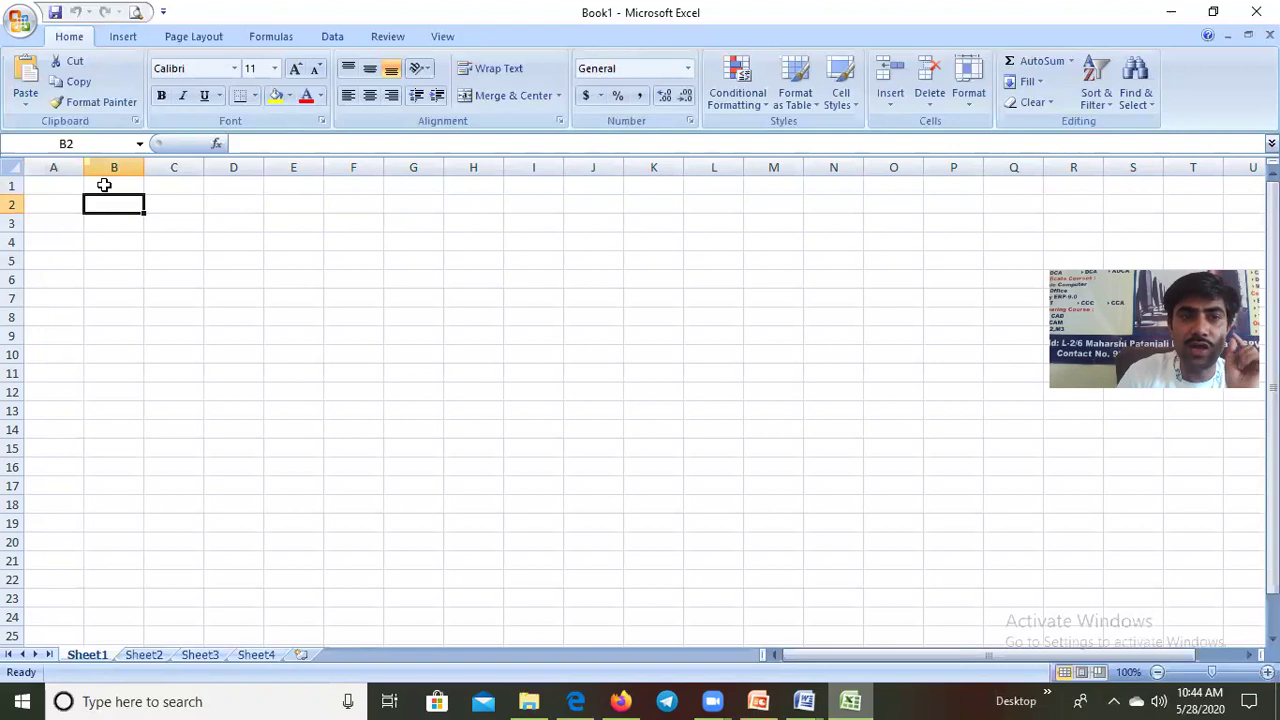
- Check the Name Box references of cells A2, B2, C2, C4, A1, B1 and D6
left_click(66, 208)
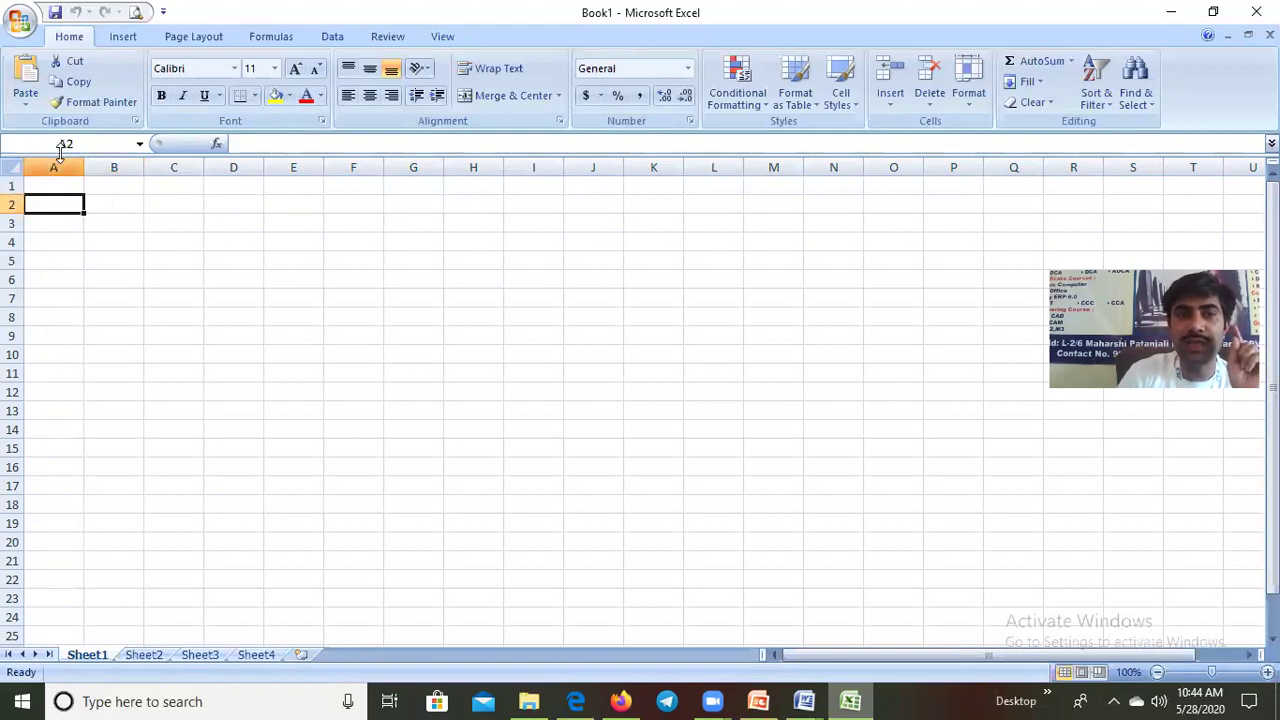
left_click(124, 207)
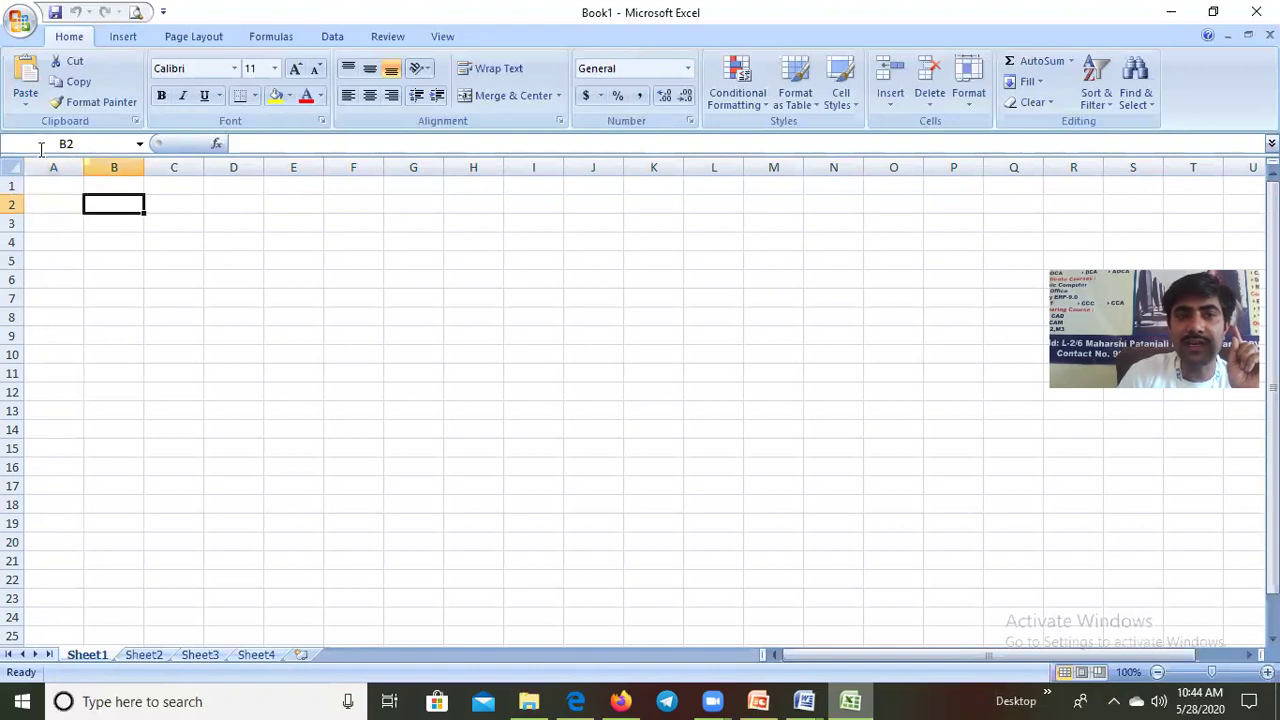
left_click(165, 200)
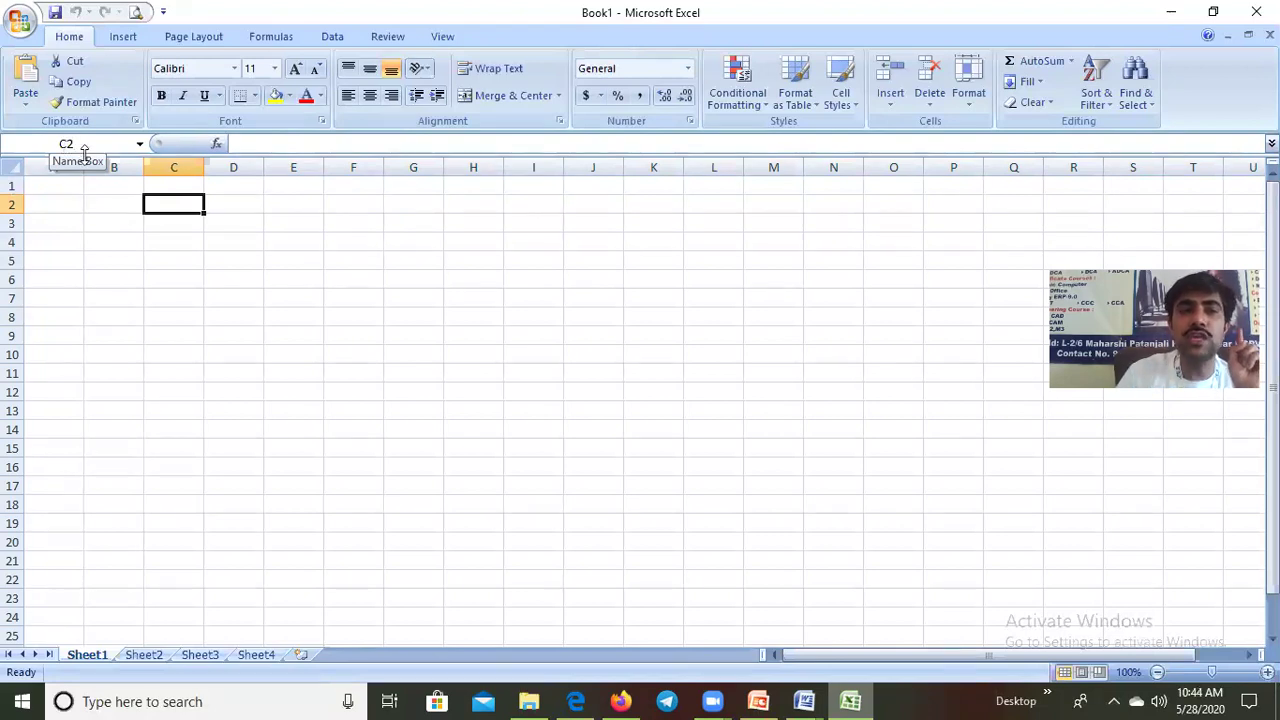
left_click(168, 236)
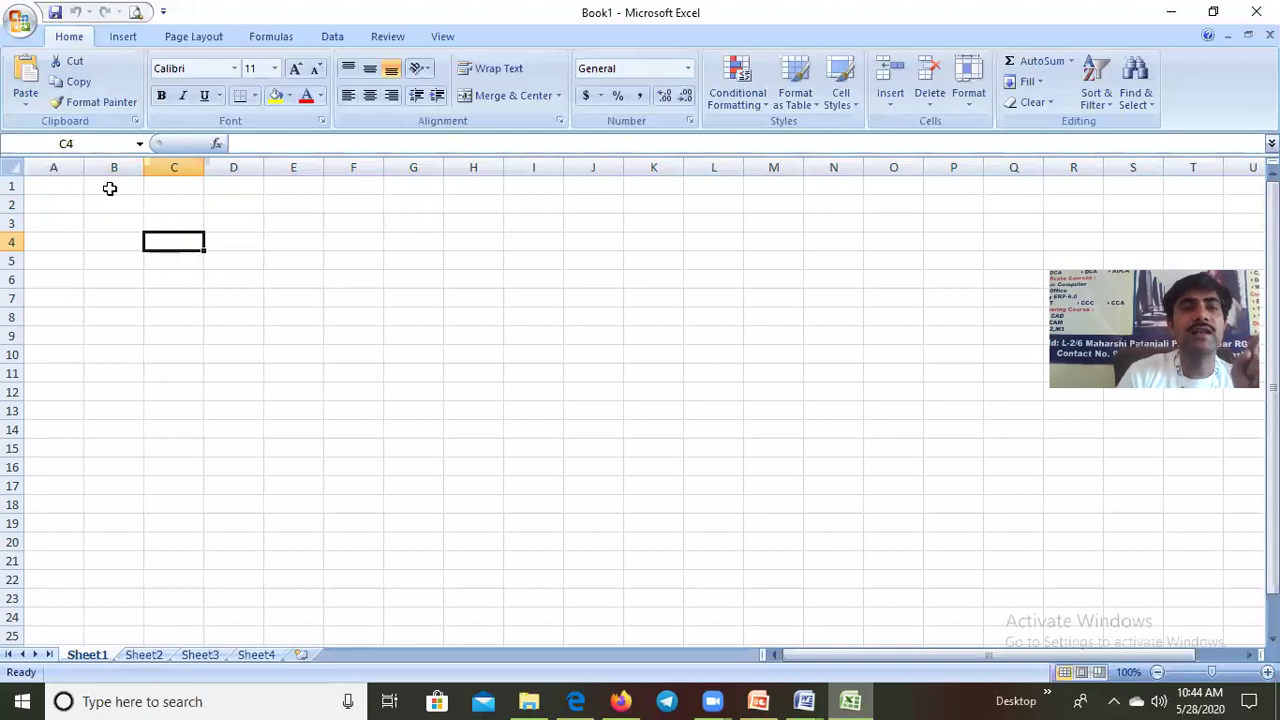
left_click(57, 182)
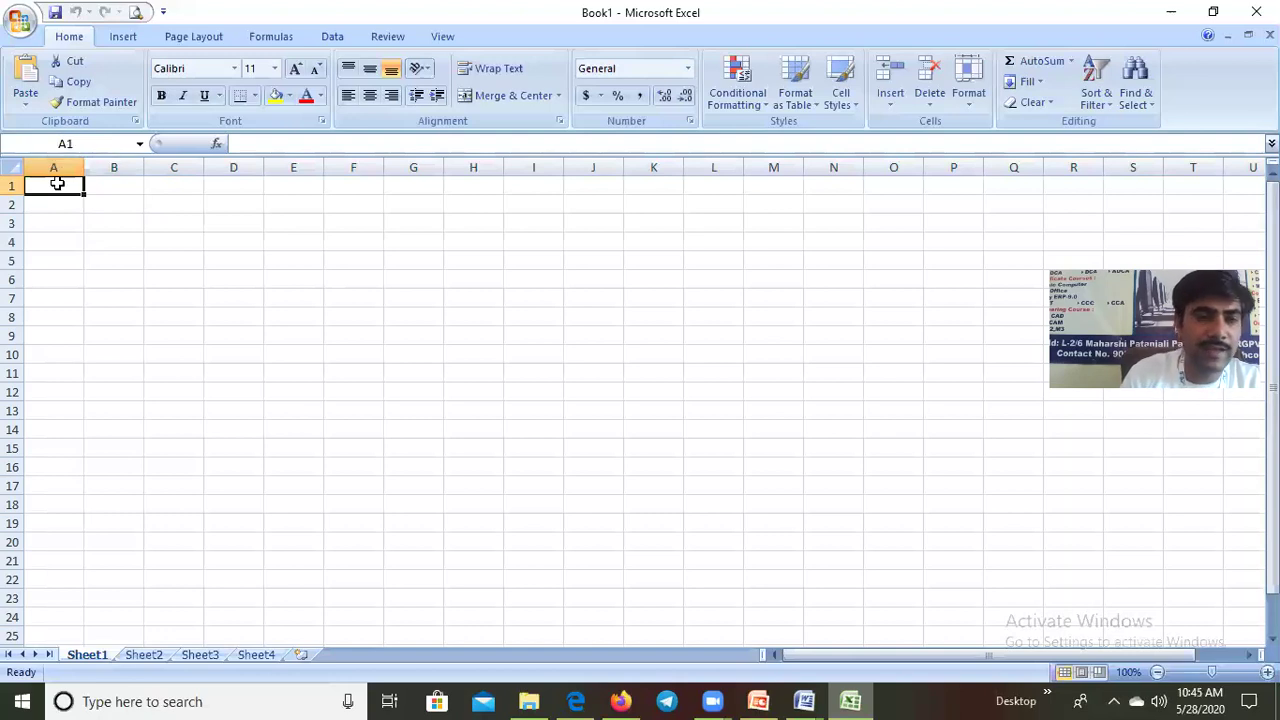
left_click(106, 186)
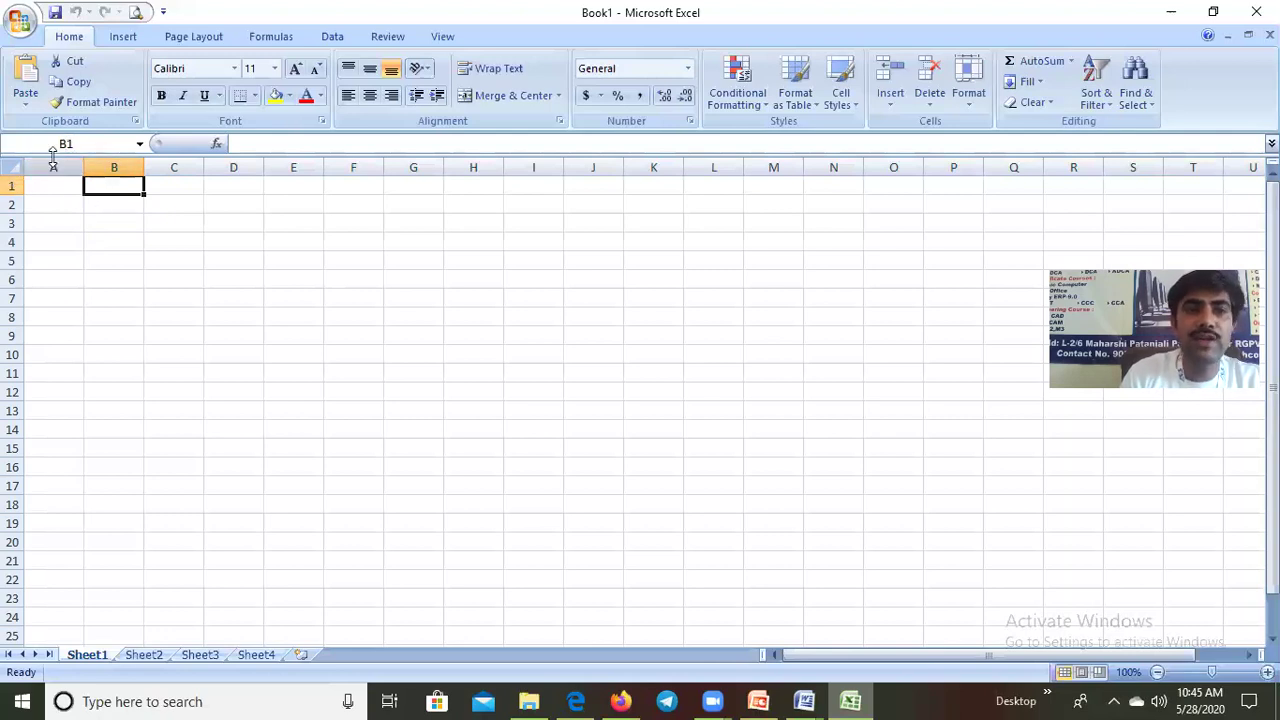
left_click(218, 281)
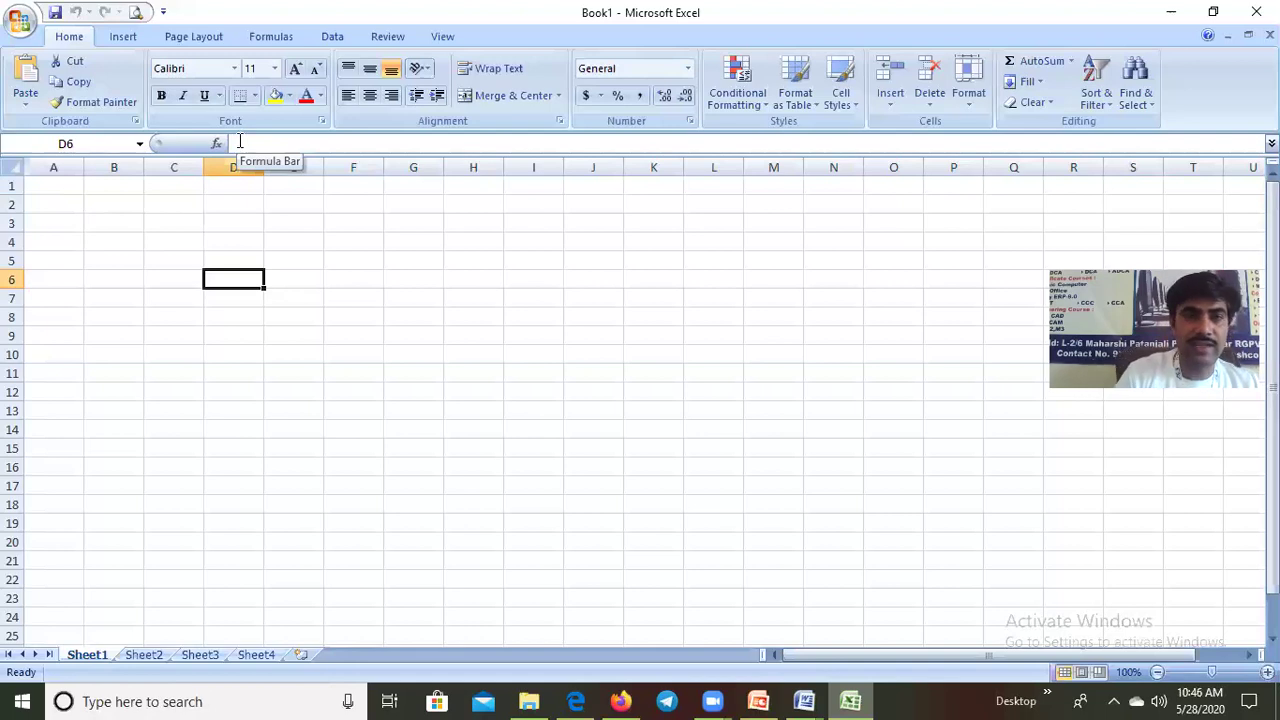
- Enter the value 23 in cell B2
left_click(52, 203)
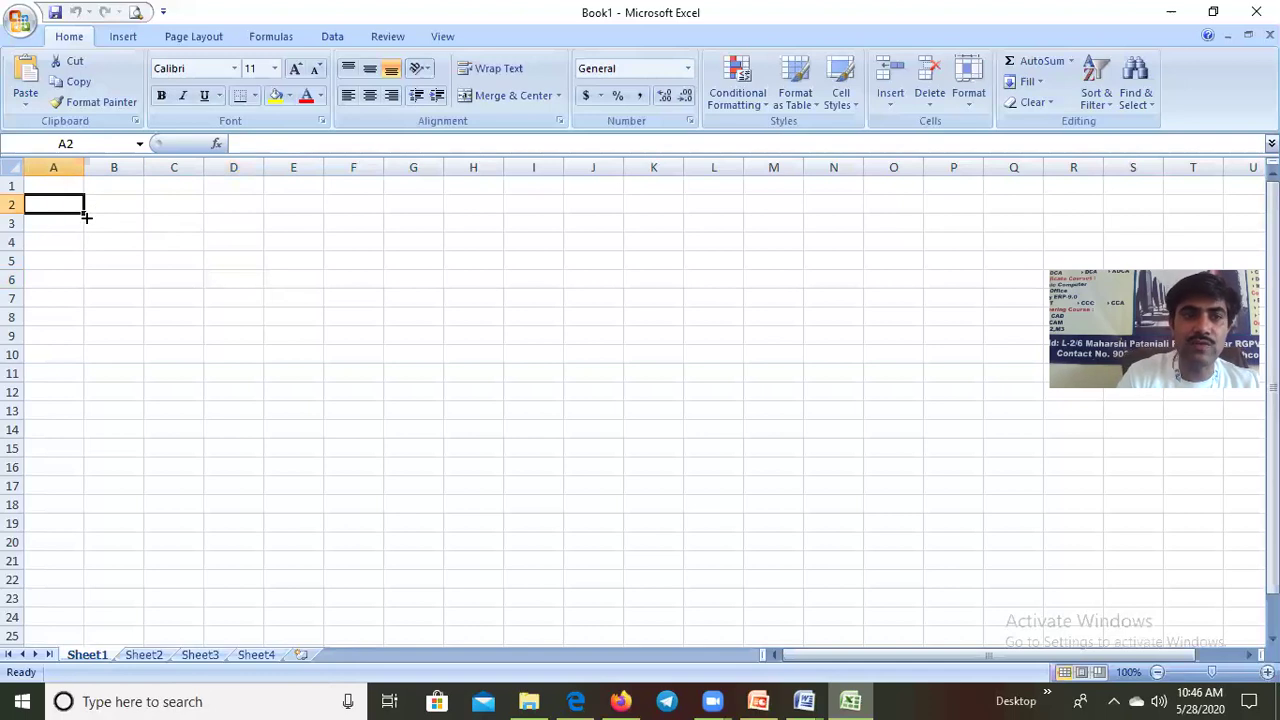
left_click(110, 205)
type("23")
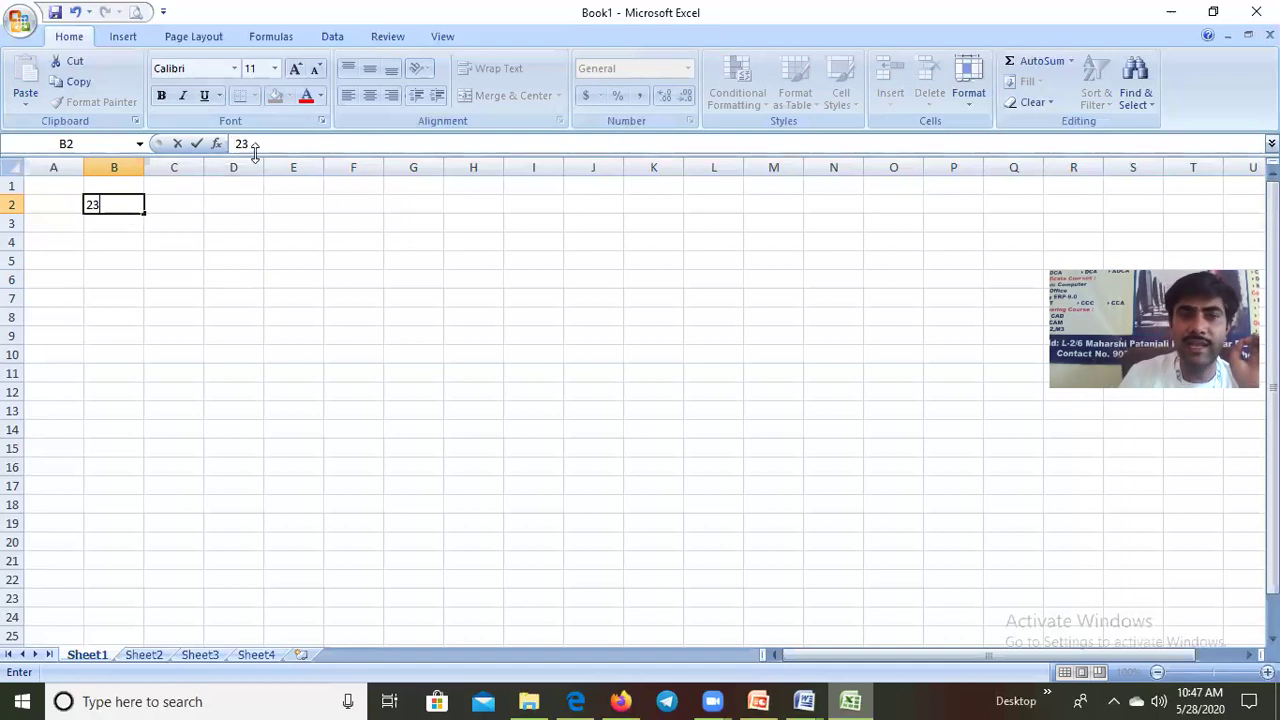
- Enter the formula =34+23 in cell C2
left_click(174, 200)
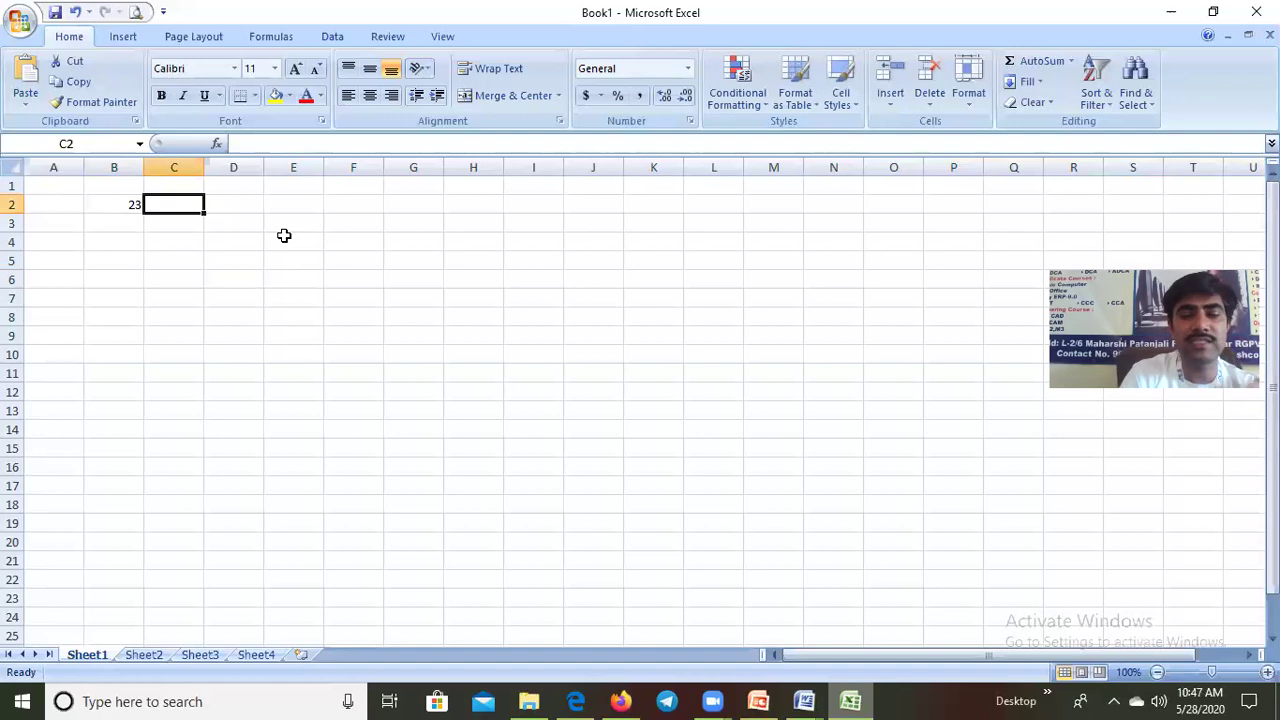
type("=")
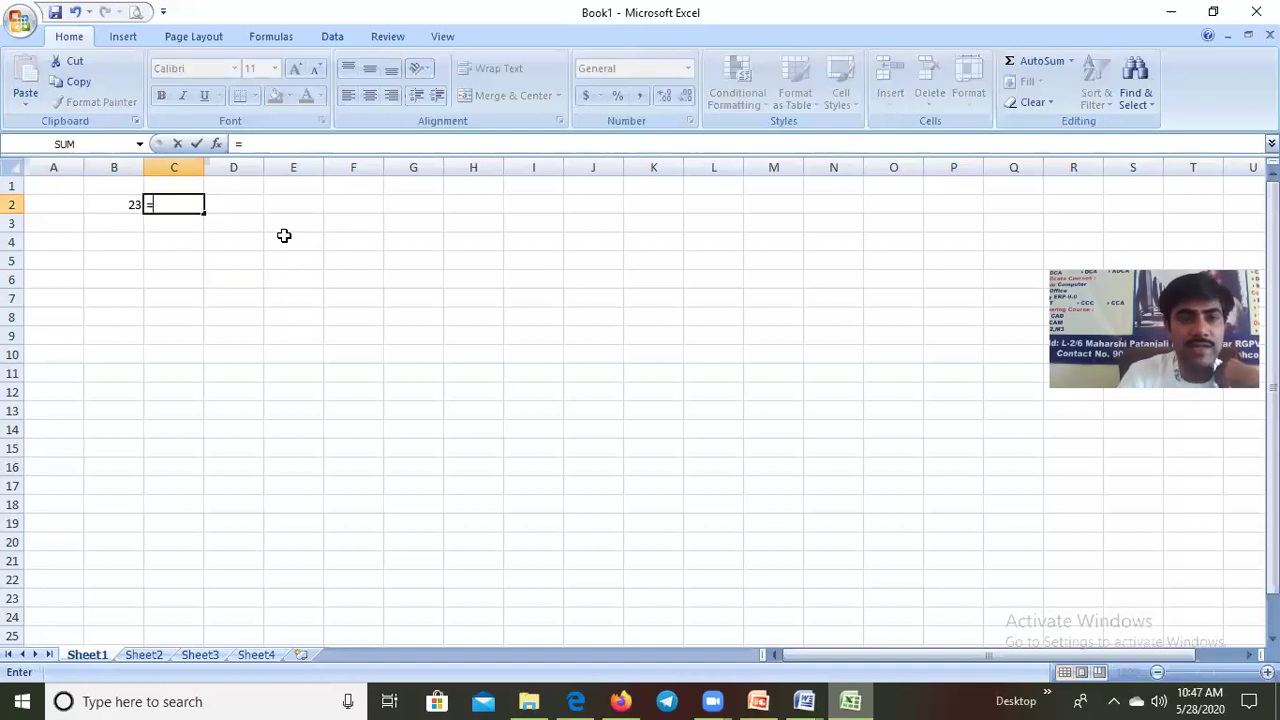
type("34=")
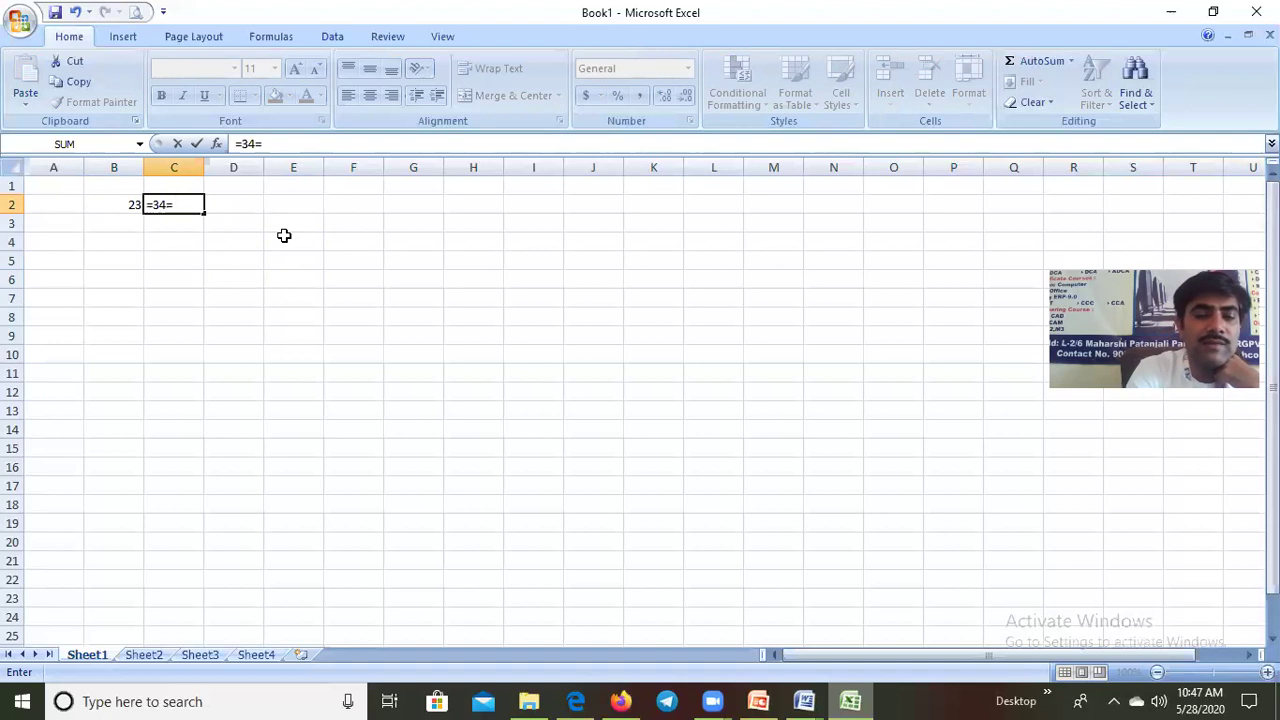
type("23")
key("BackSpace")
key("BackSpace")
key("BackSpace")
type("+23")
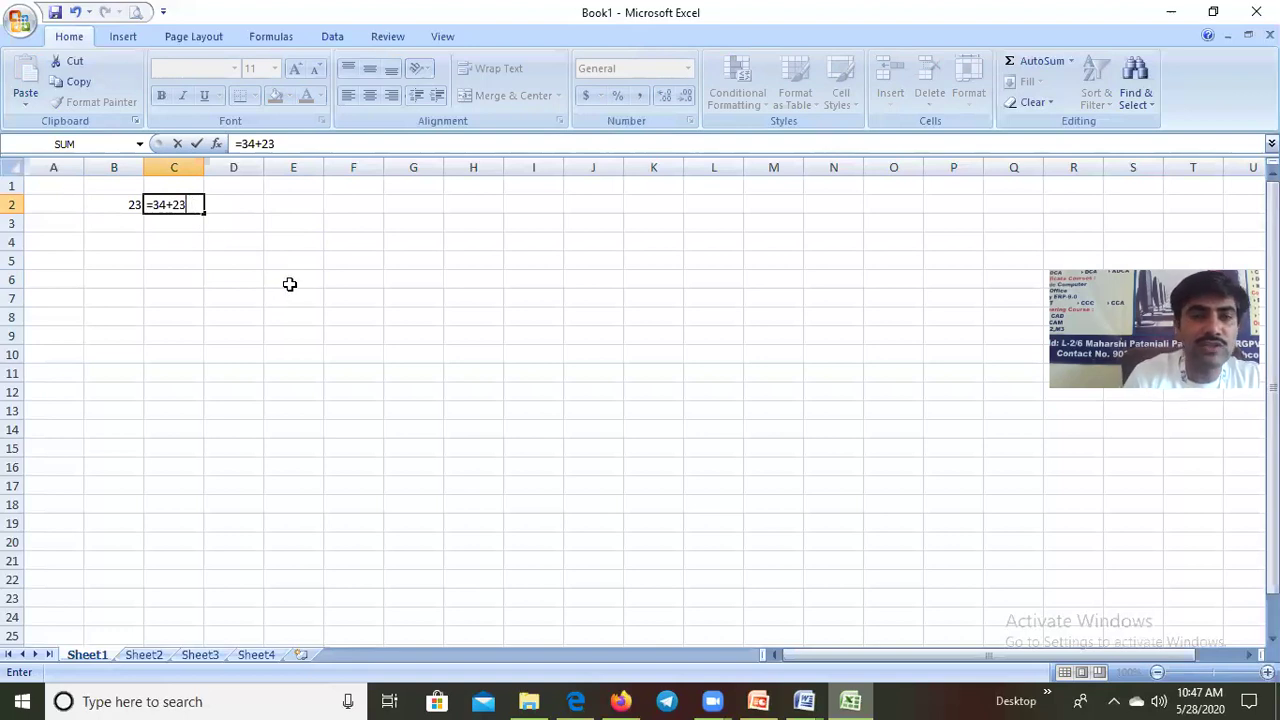
key("Return")
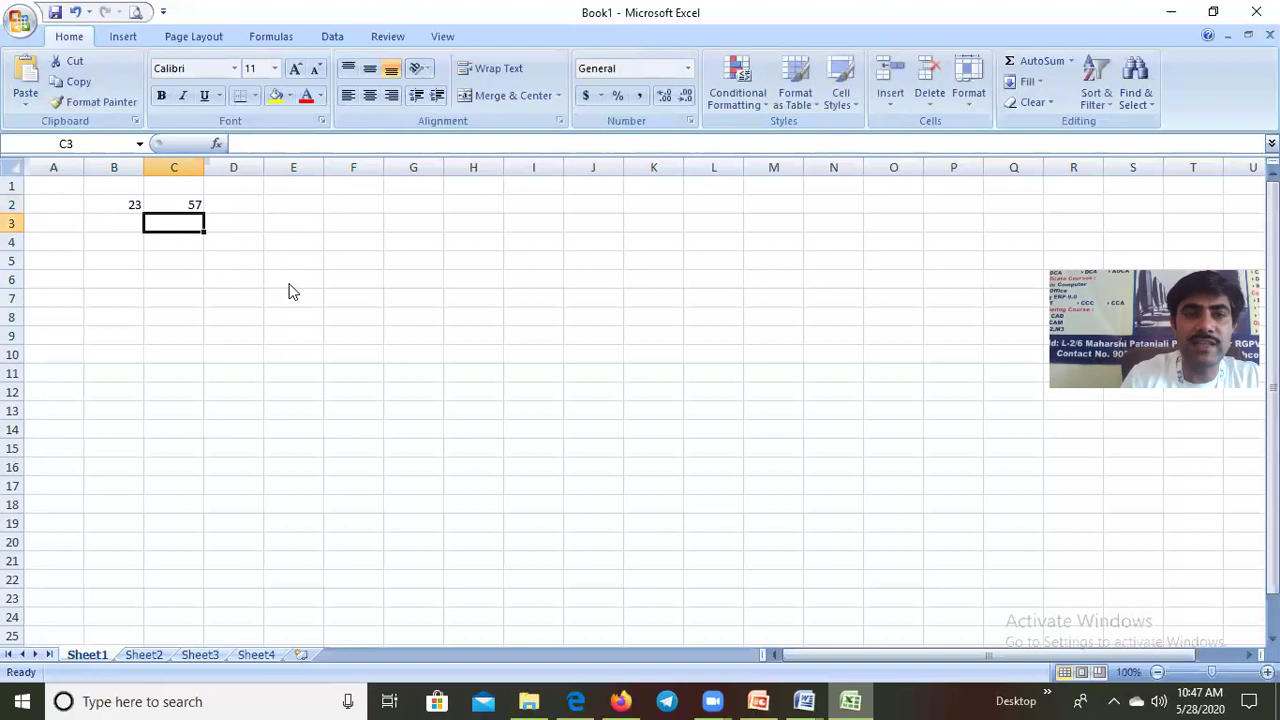
- Compare the contents of cells B2, C2 and D2 in the formula bar
left_click(183, 204)
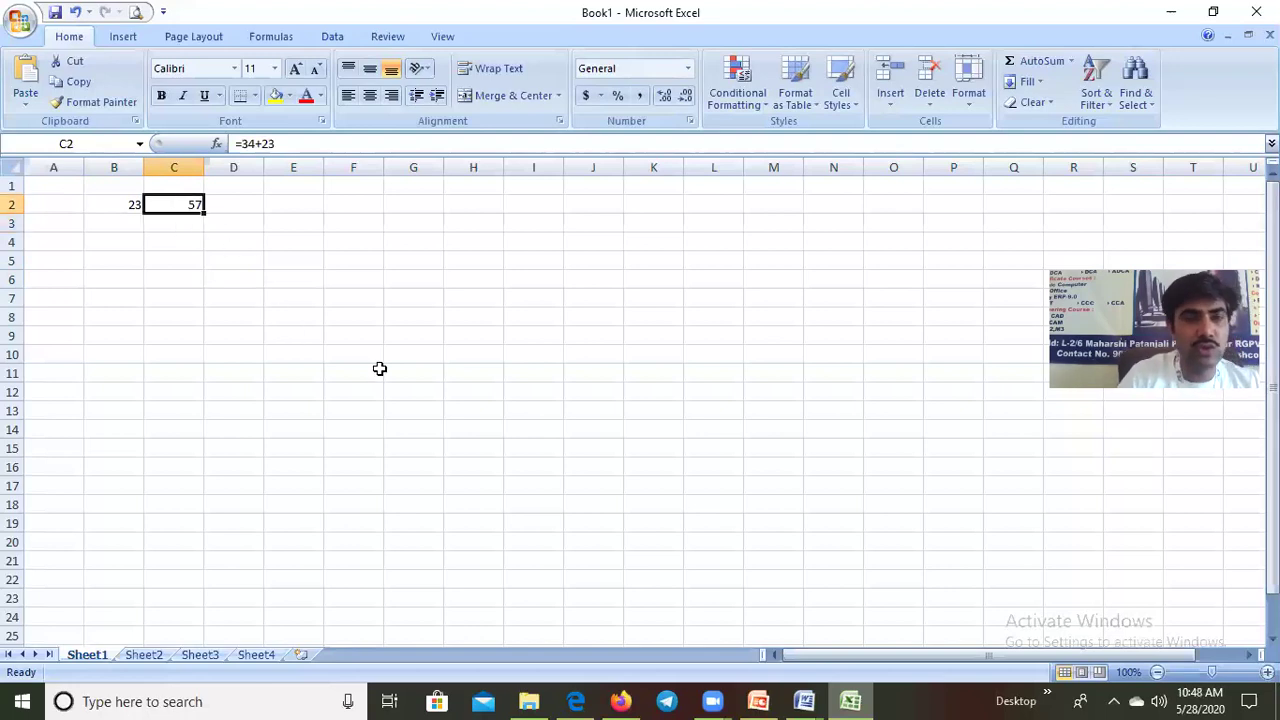
scroll(380, 369, "up", 1)
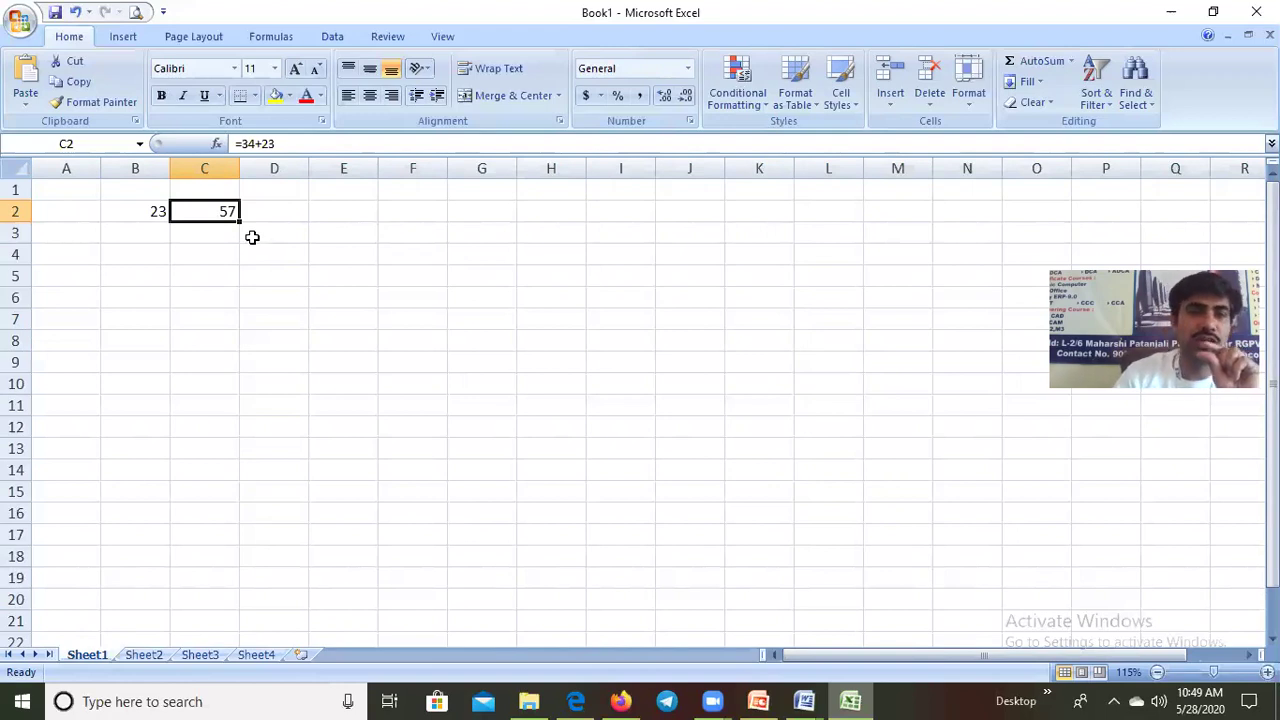
left_click(147, 212)
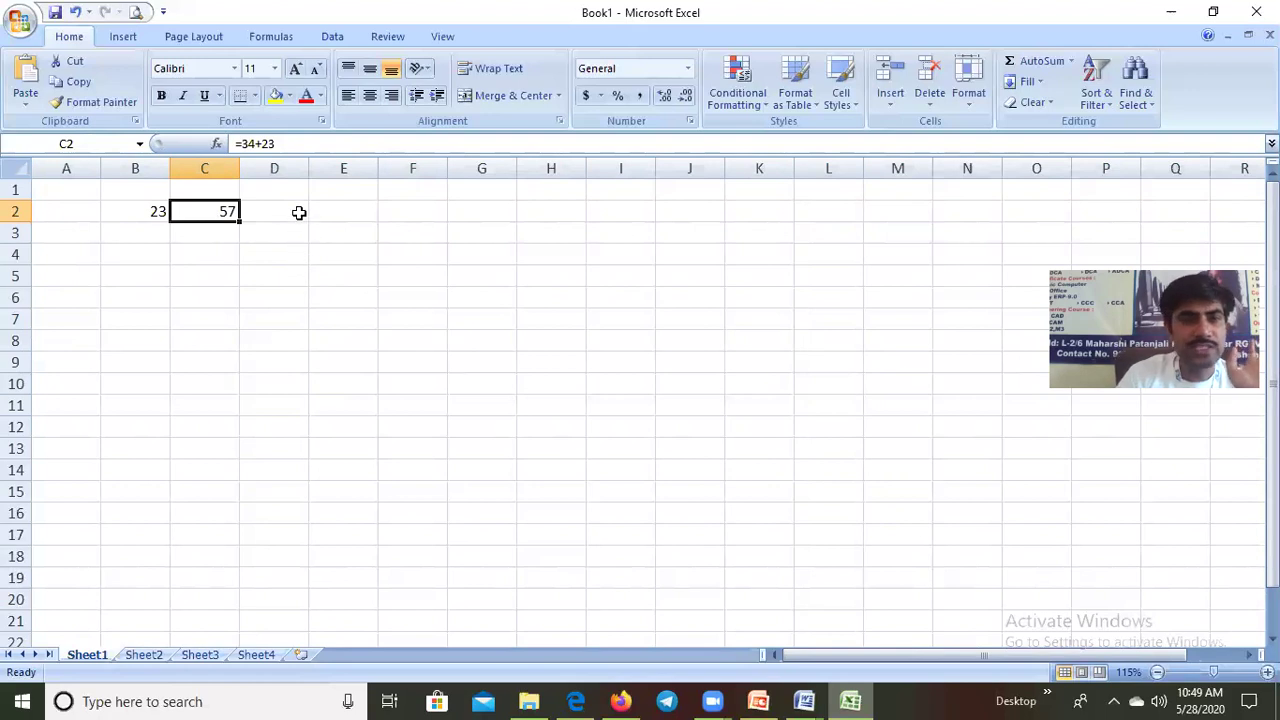
left_click(262, 210)
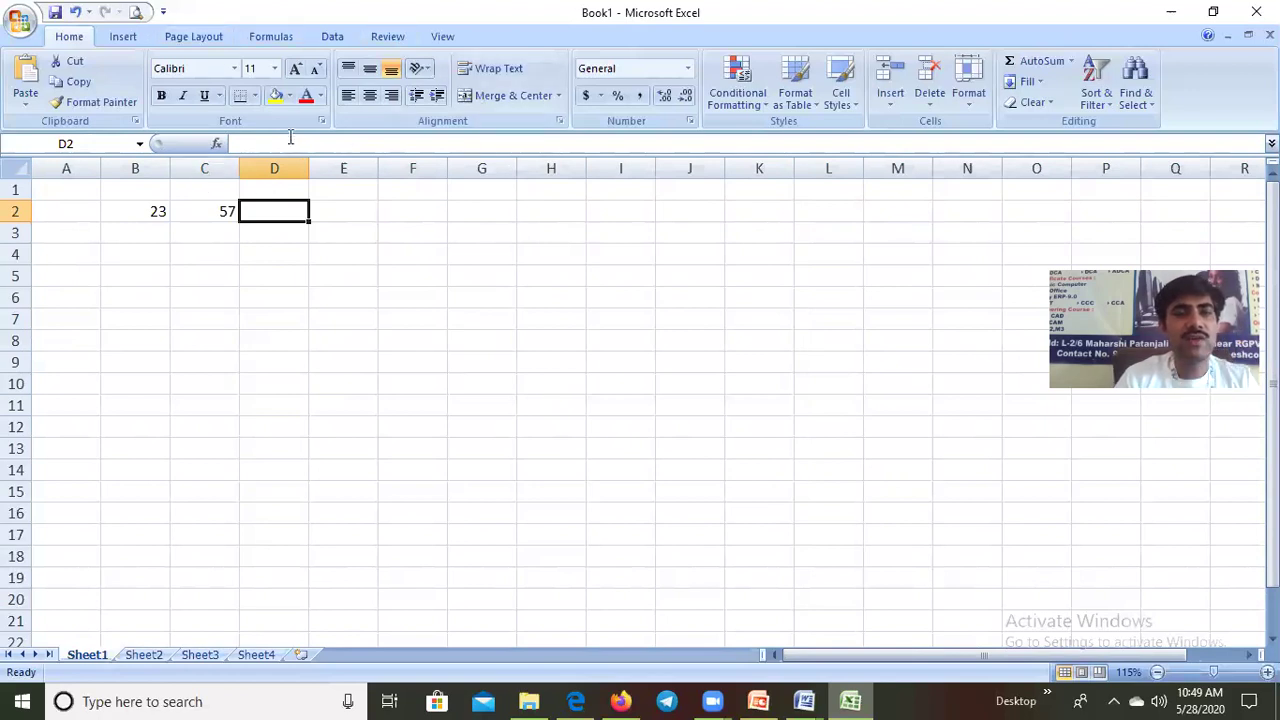
left_click(150, 212)
left_click(210, 208)
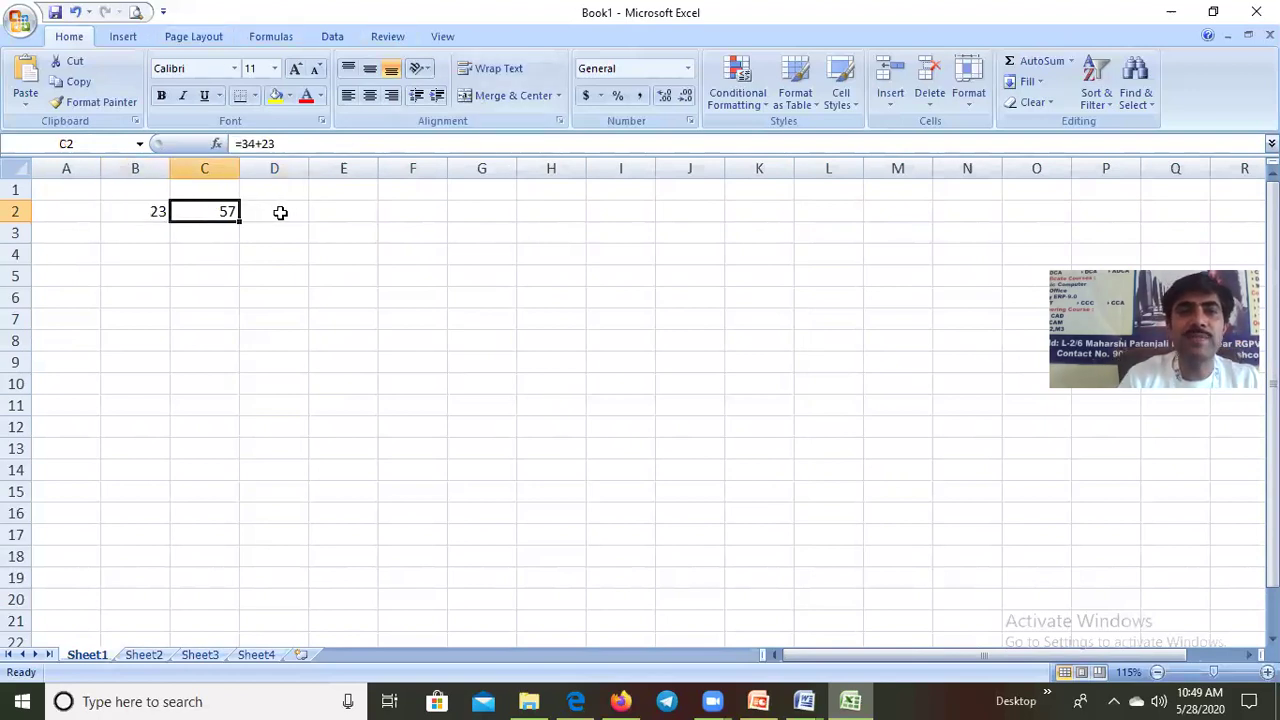
left_click(278, 213)
left_click(222, 218)
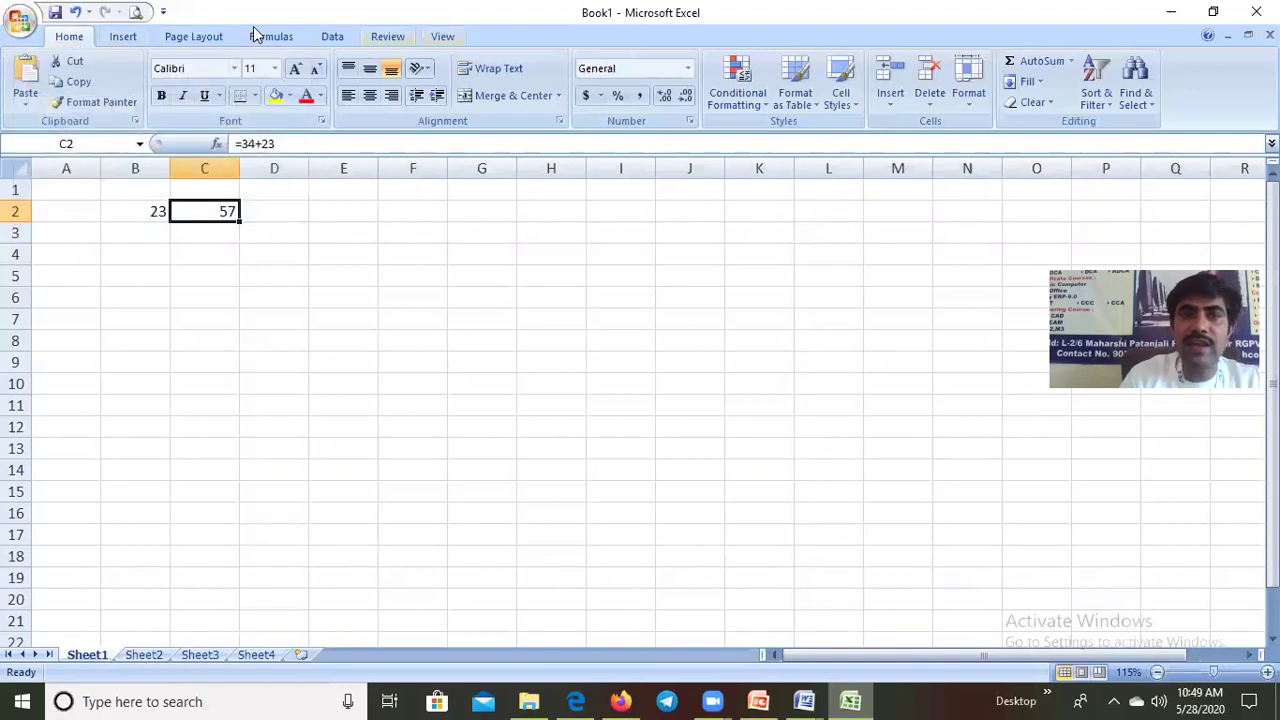
left_click(123, 38)
left_click(172, 38)
left_click(124, 37)
left_click(69, 38)
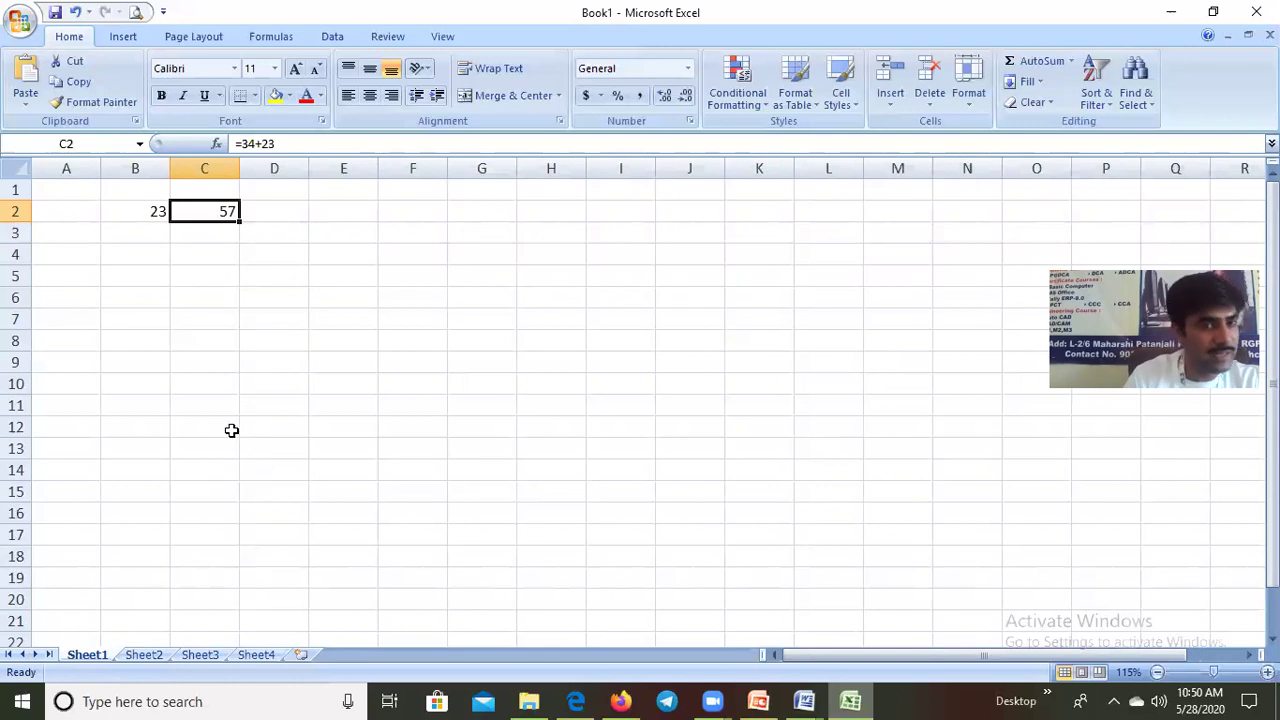
left_click(150, 225)
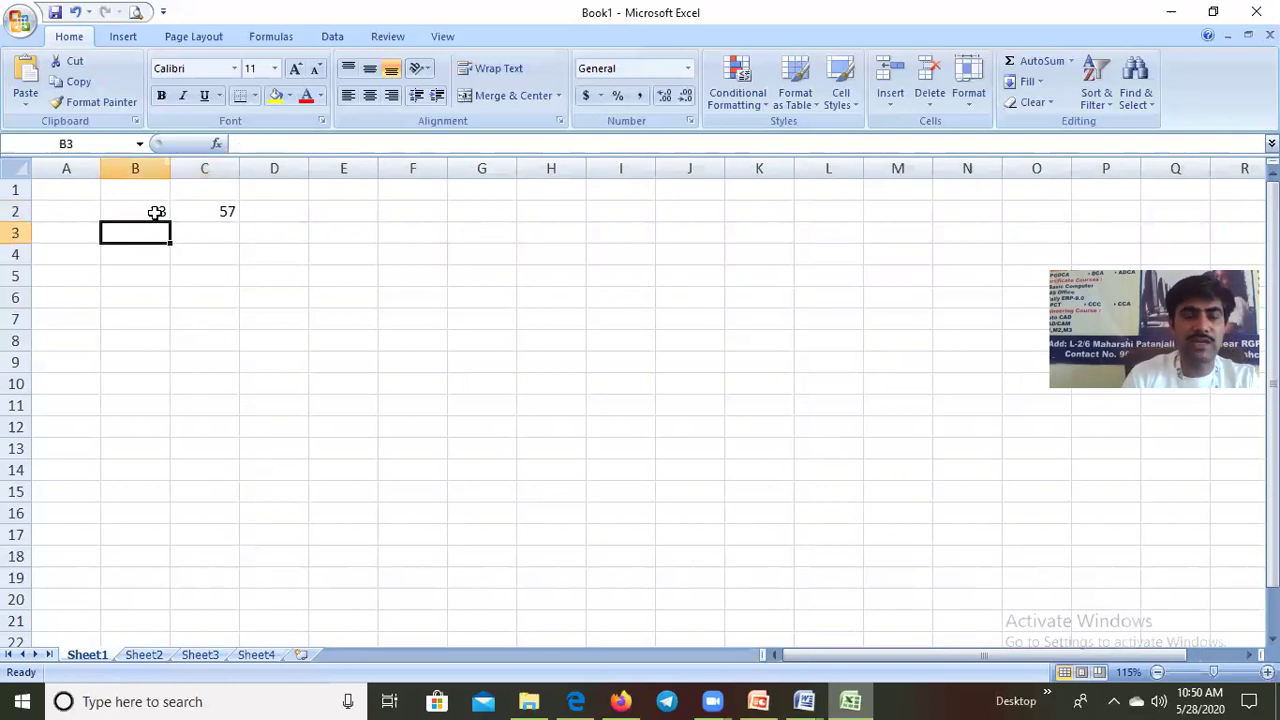
- Switch to the Basic Computer Training presentation in PowerPoint and start the slide show from the Microsoft Excel 2007 slide
left_click(758, 701)
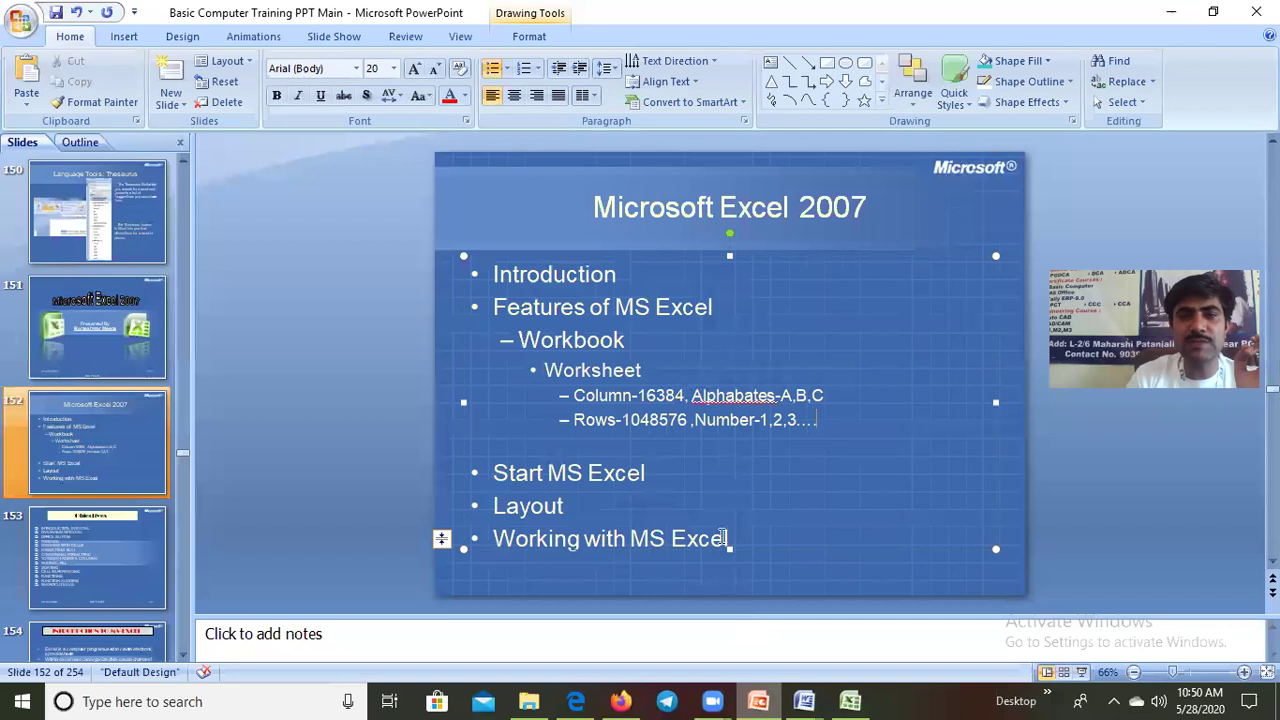
left_click(1083, 673)
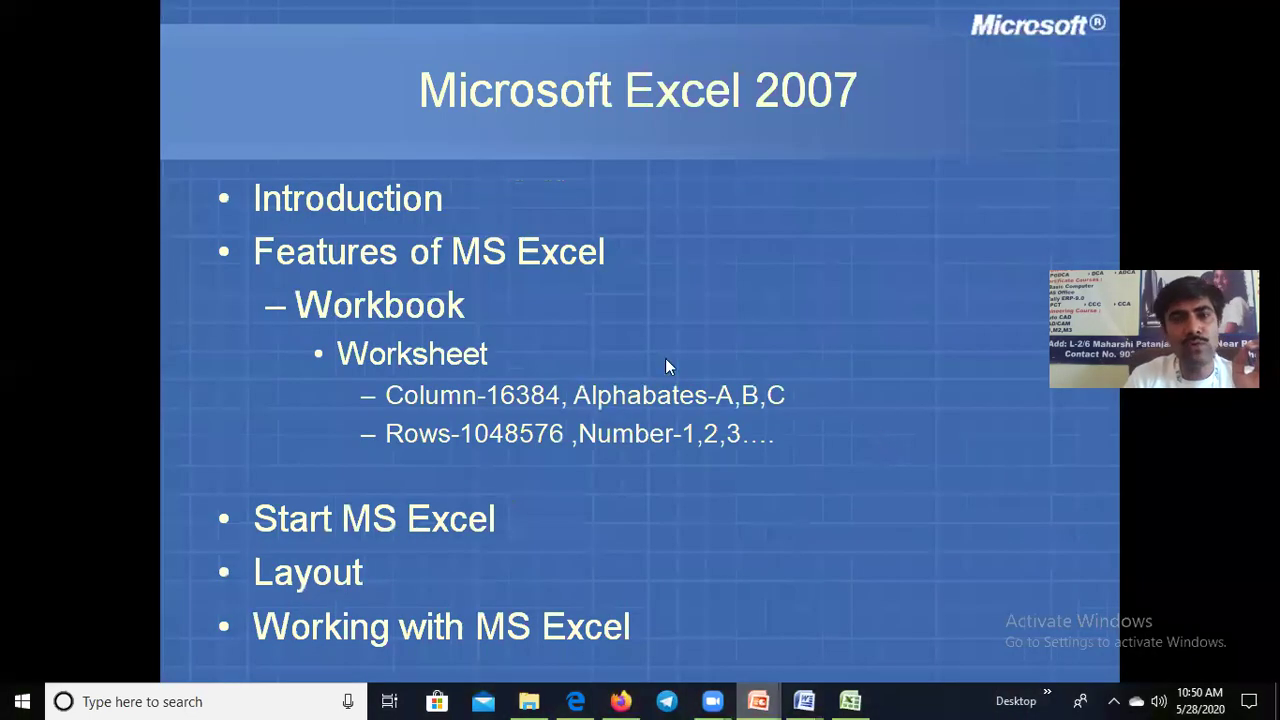